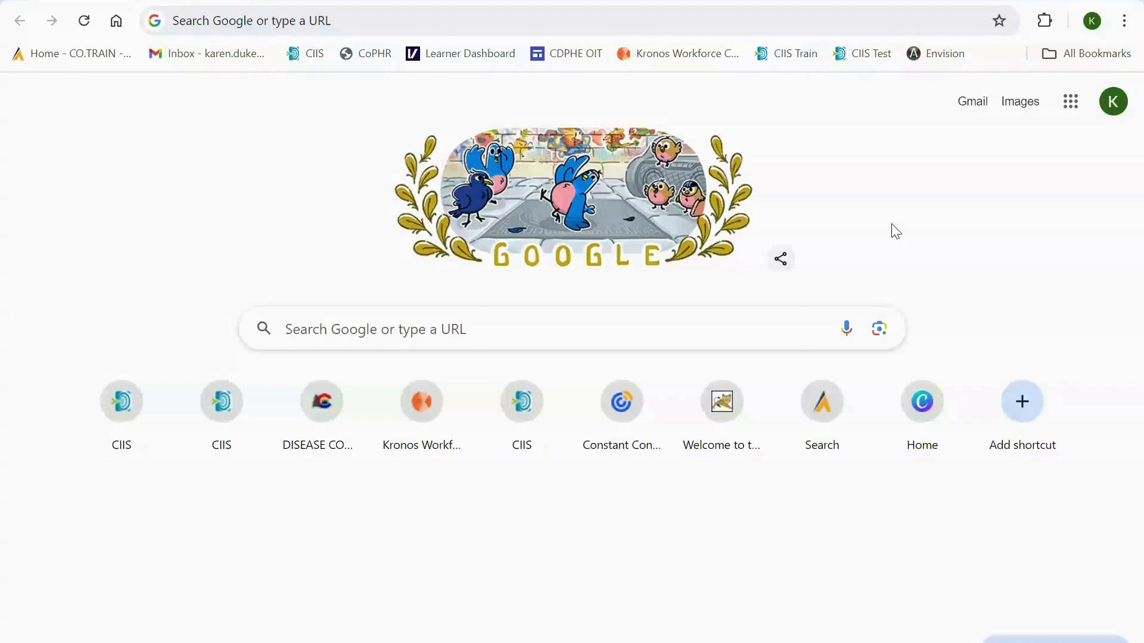
Step: Open the CIIS training site, sign in with the saved credentials, and dismiss the Info notice
left_click(788, 55)
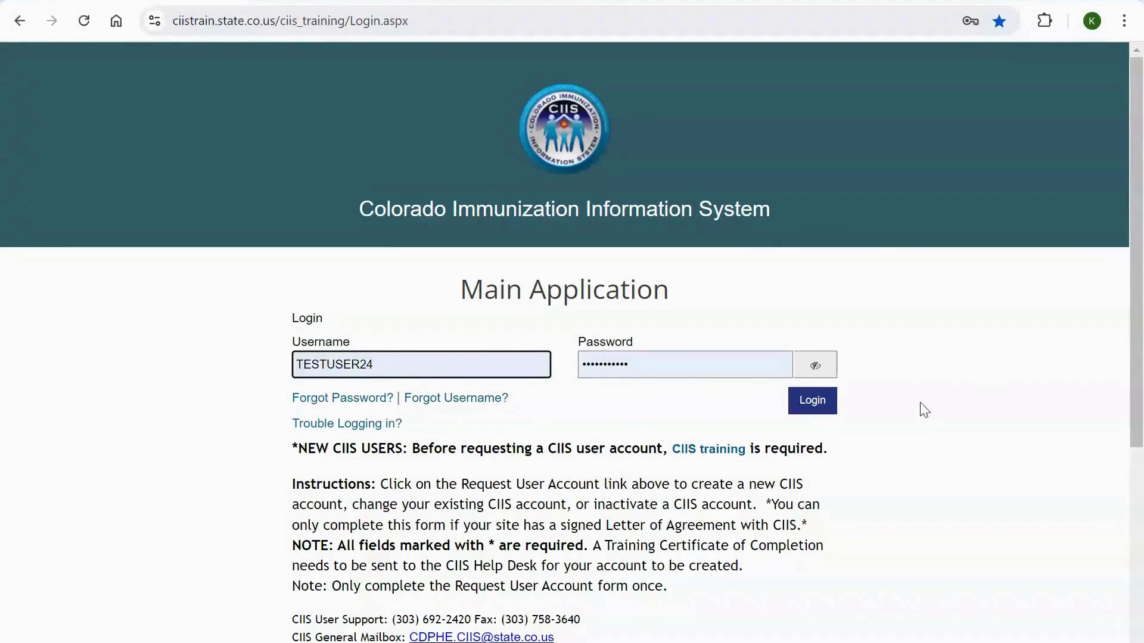
left_click(900, 383)
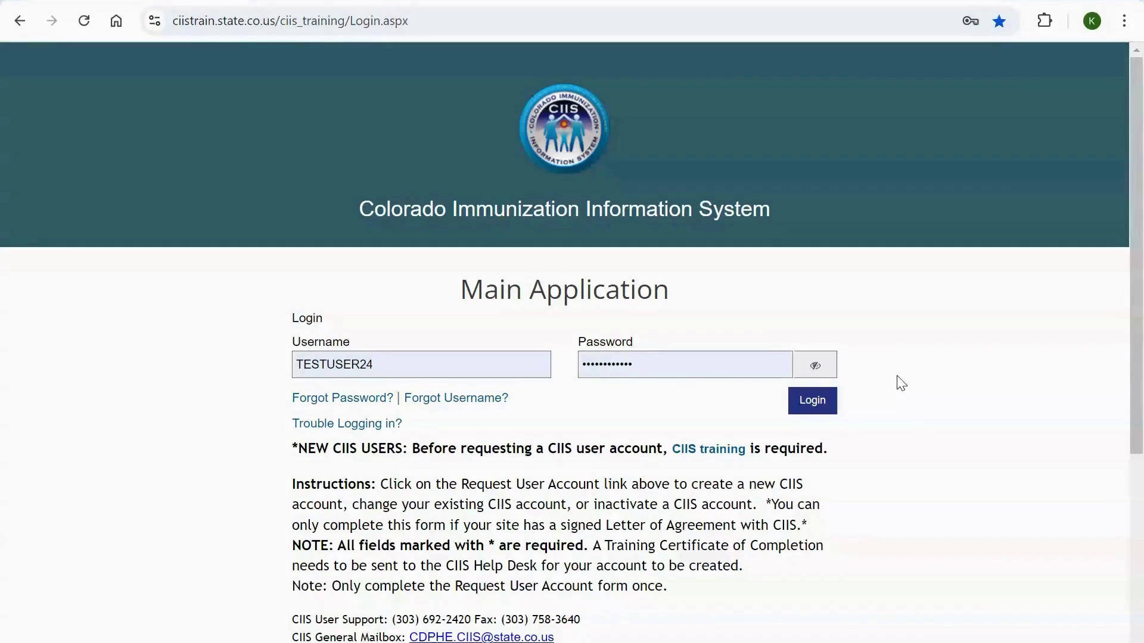
left_click(813, 401)
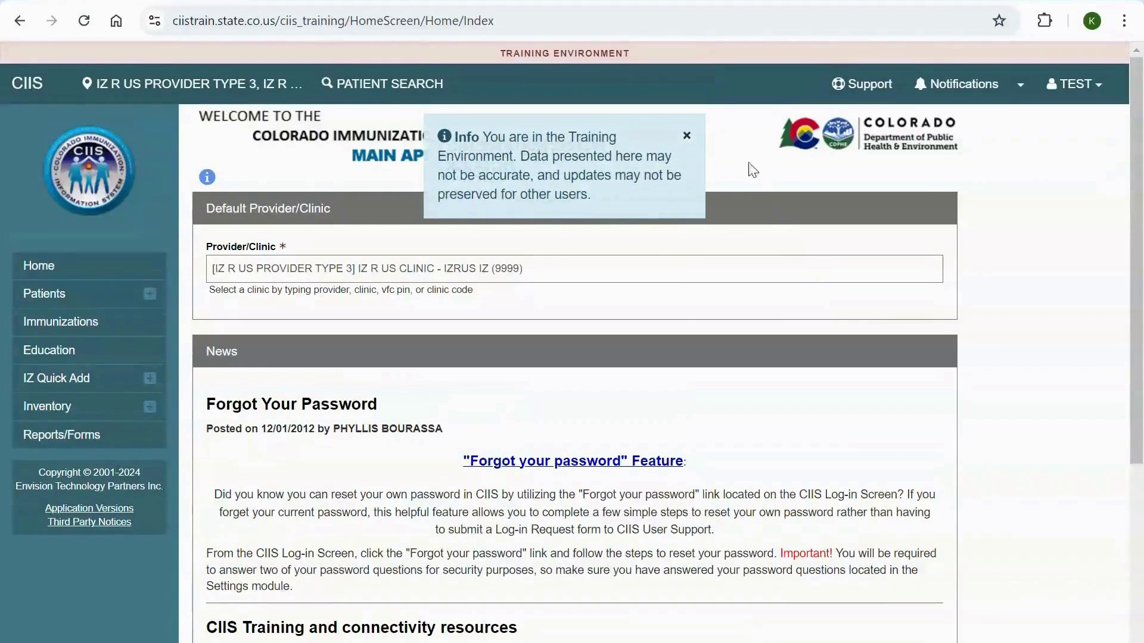
left_click(686, 126)
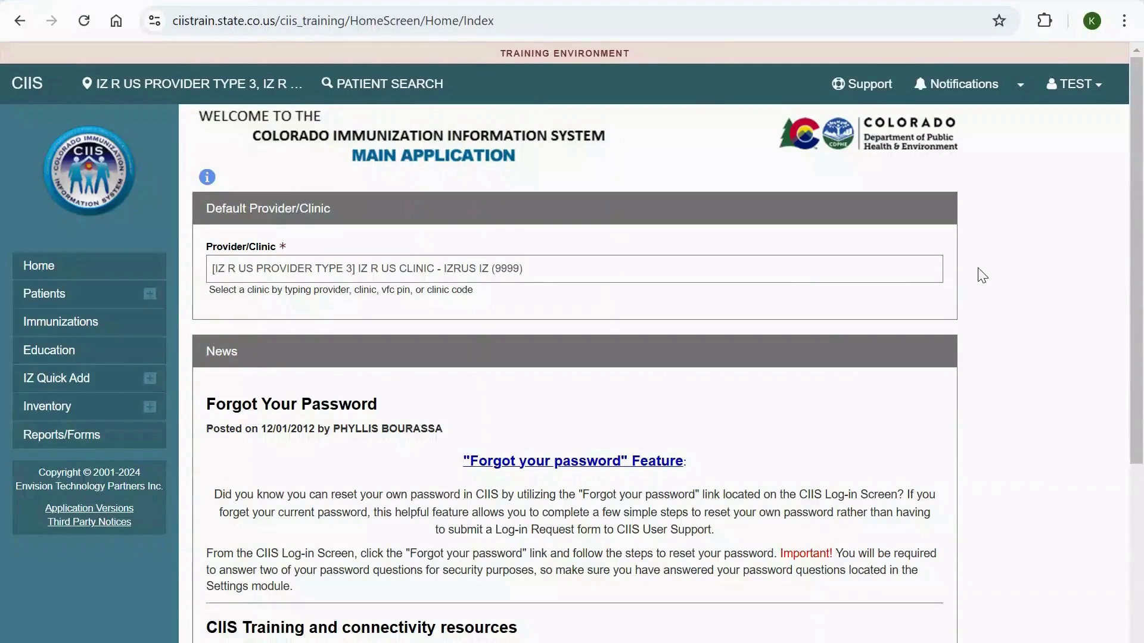
Step: Replace the default provider/clinic with IZ R US CLINIC - IZRUS IZ (9999)
left_click(826, 272)
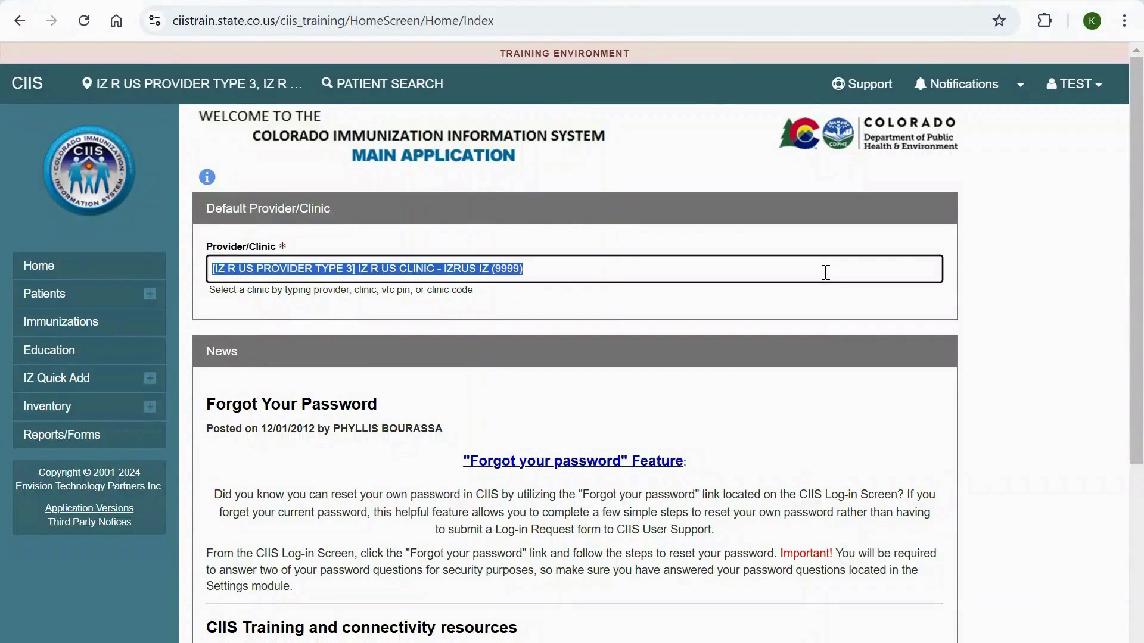
type("IZ ")
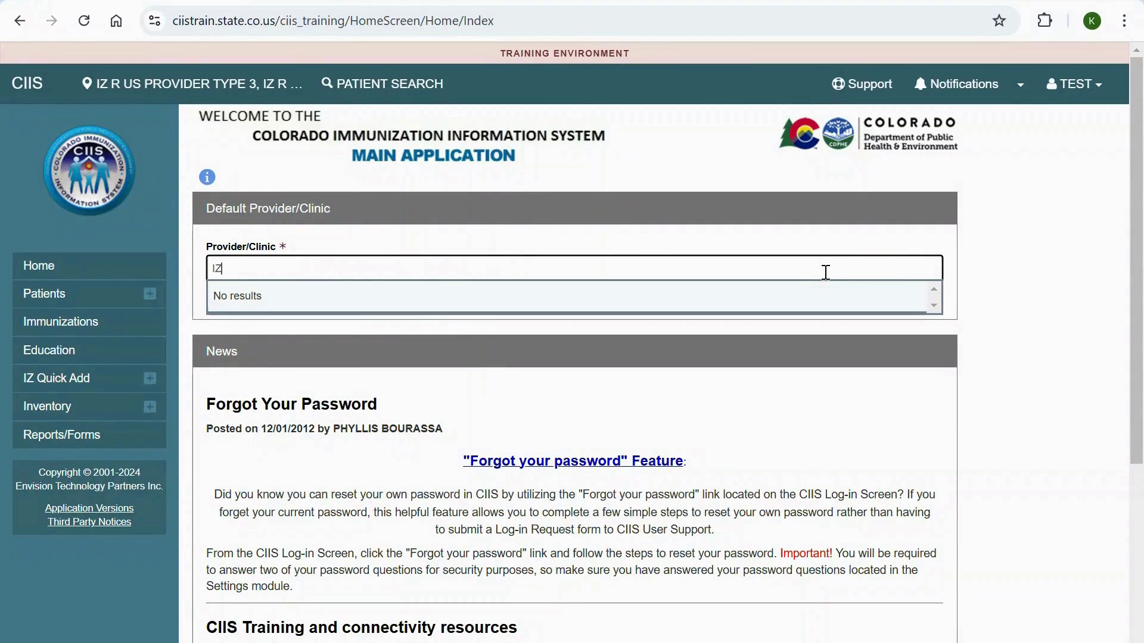
type("R")
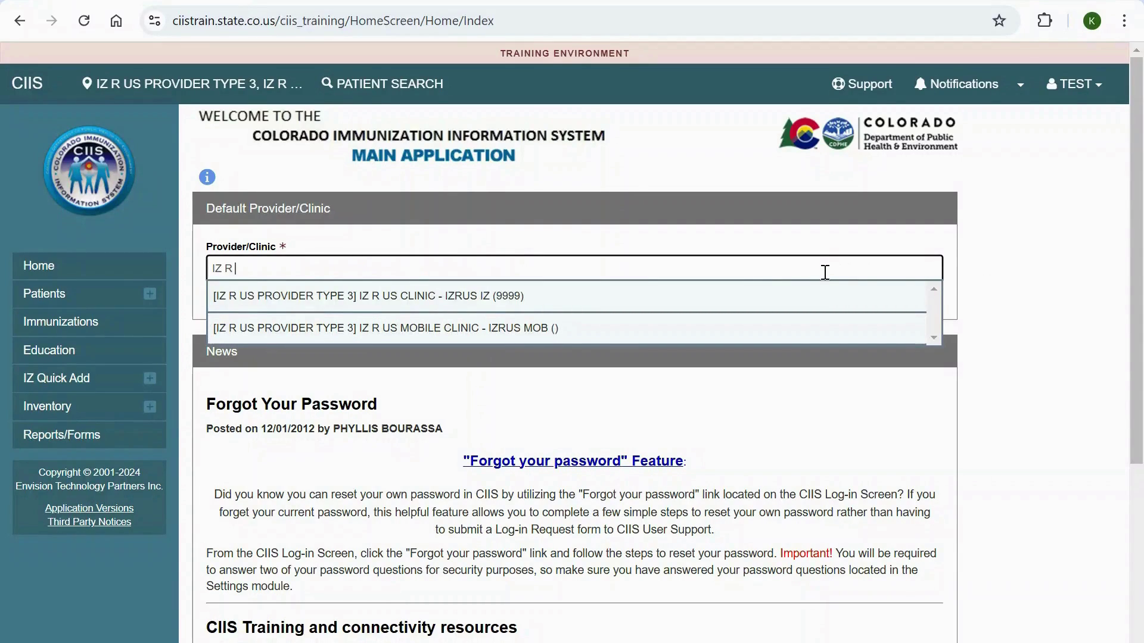
left_click(726, 301)
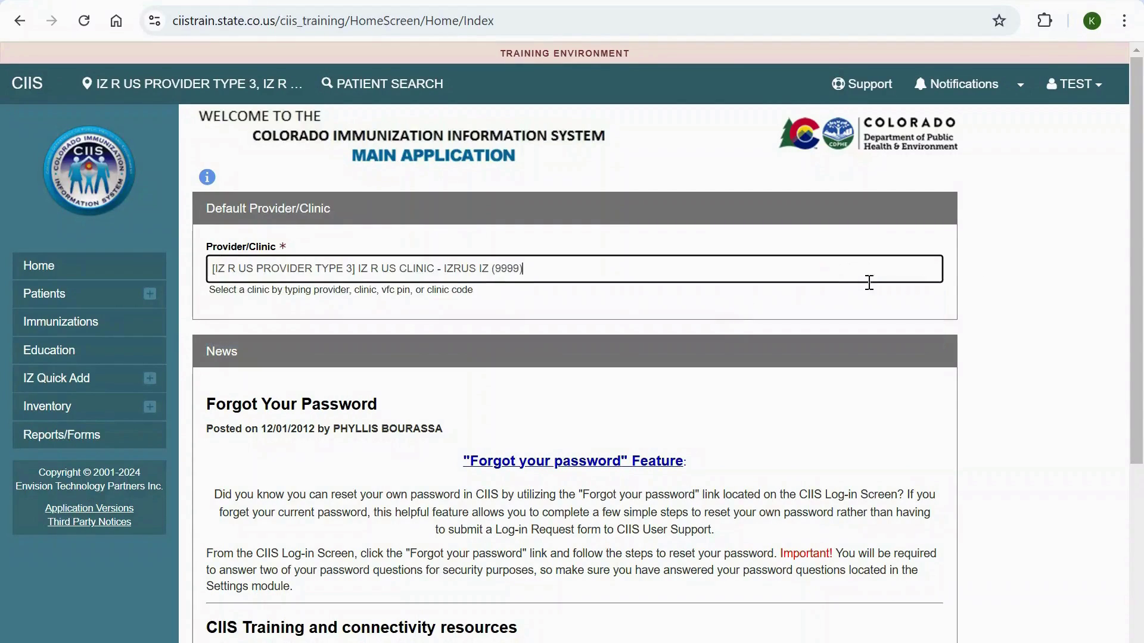
Step: Go to the Patients > Search form from the sidebar
left_click(993, 289)
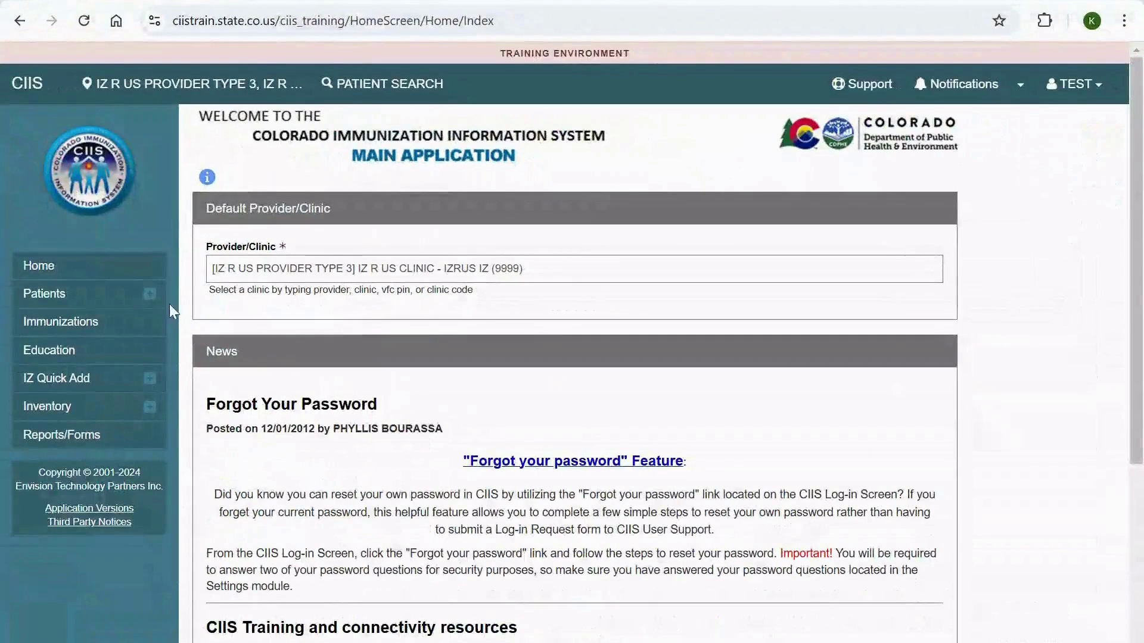
left_click(150, 300)
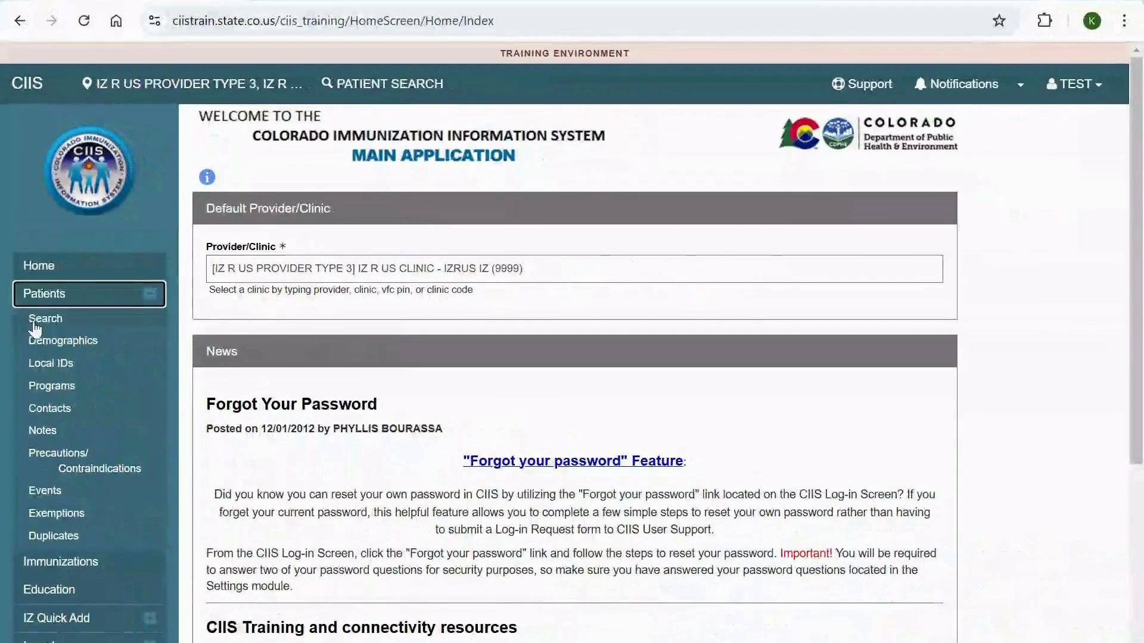
left_click(58, 322)
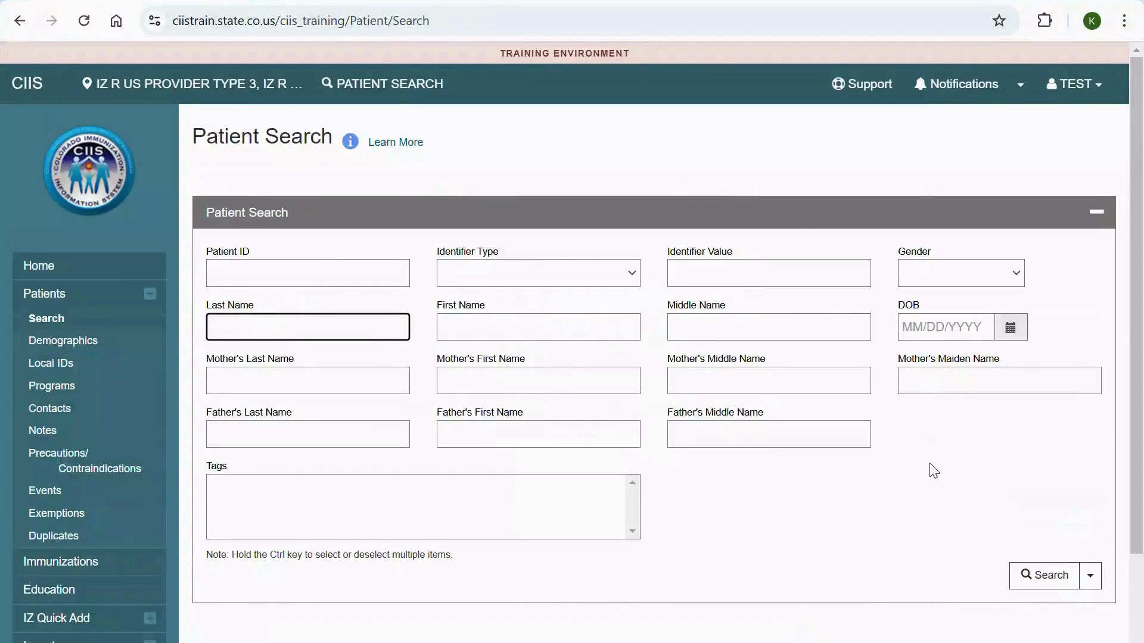
Step: Search for patients with first name ALE and date of birth 01/01/1999
left_click(594, 324)
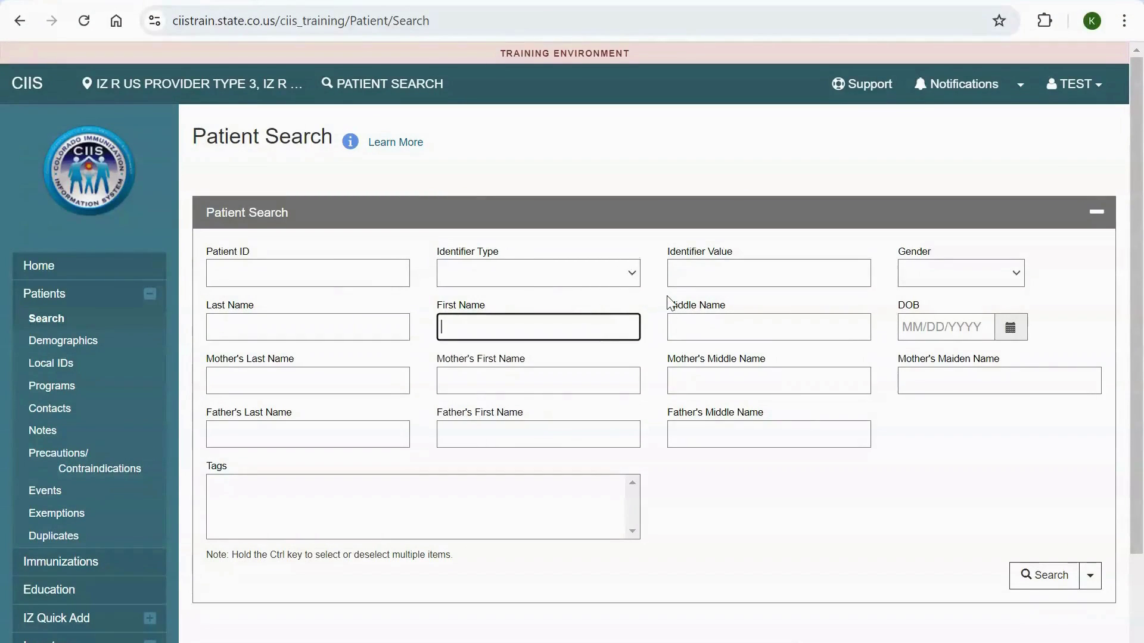
type("ALE")
key("Tab")
key("Tab")
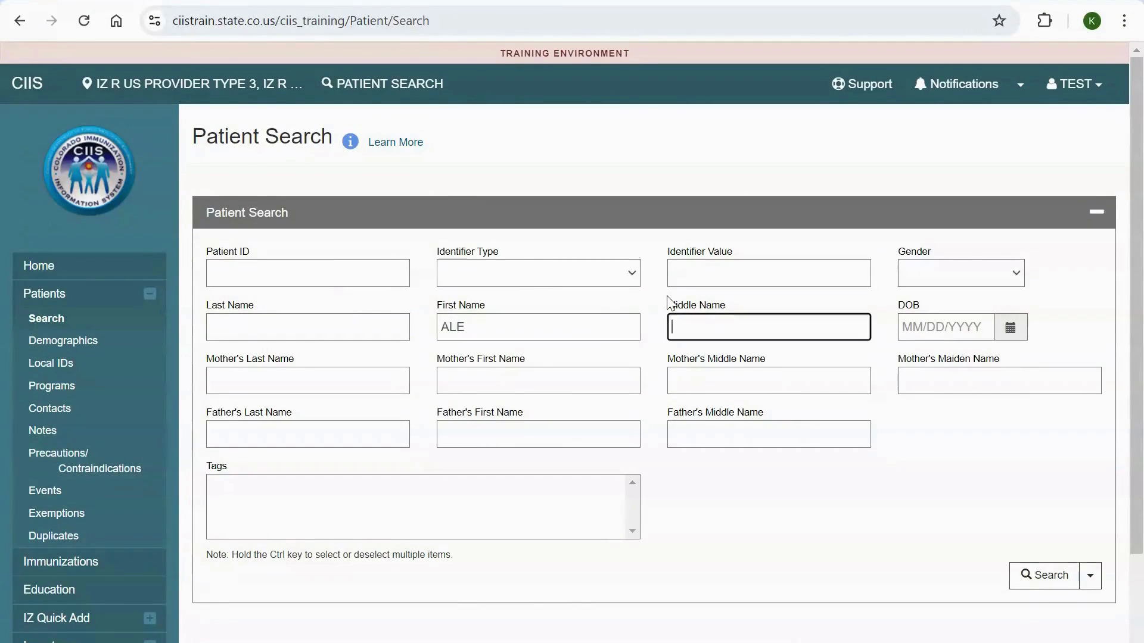
type("01/0")
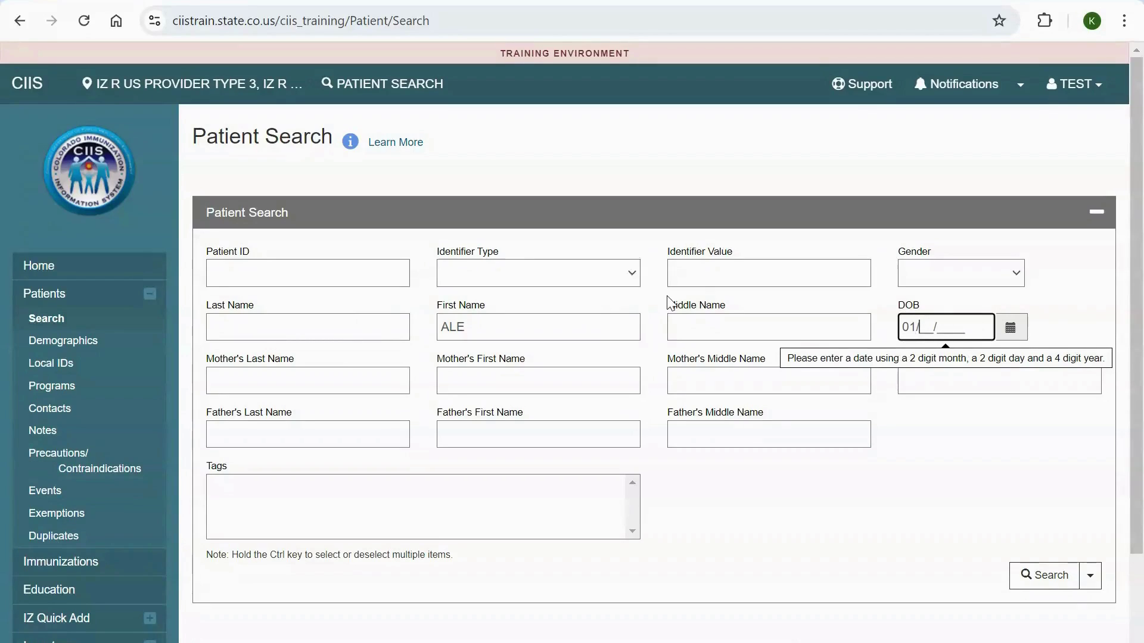
type("1/1999")
left_click(954, 511)
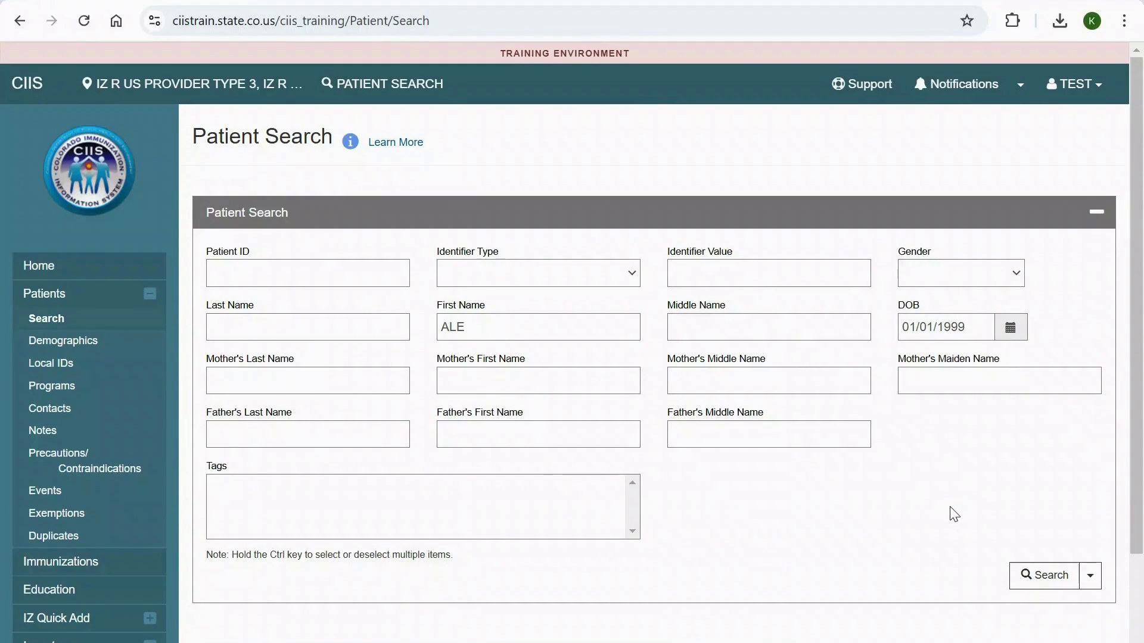
left_click(1051, 577)
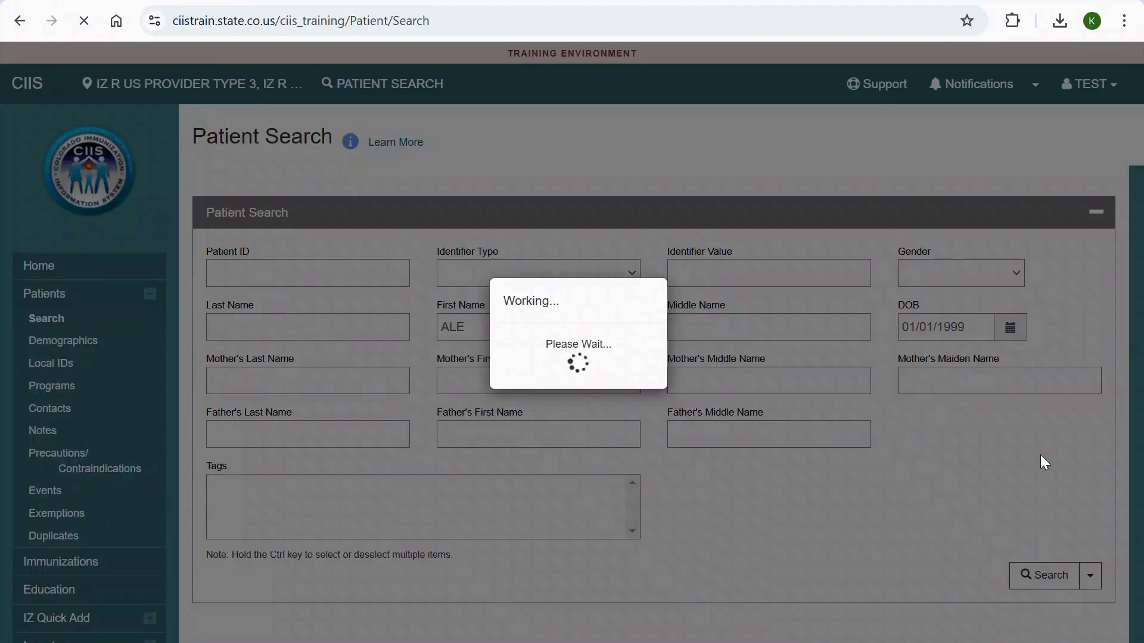
Step: Preview the fourth matching patient's details, close the preview, and expand that row's DEMOGRAPHICS actions
scroll(868, 387, "down", 3)
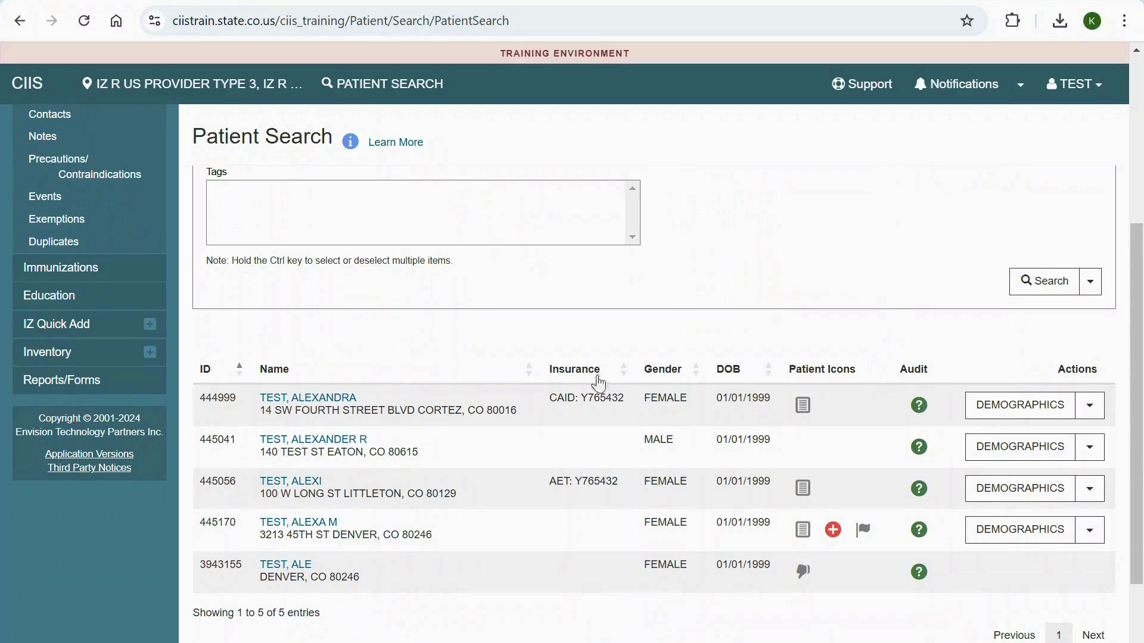
left_click(329, 524)
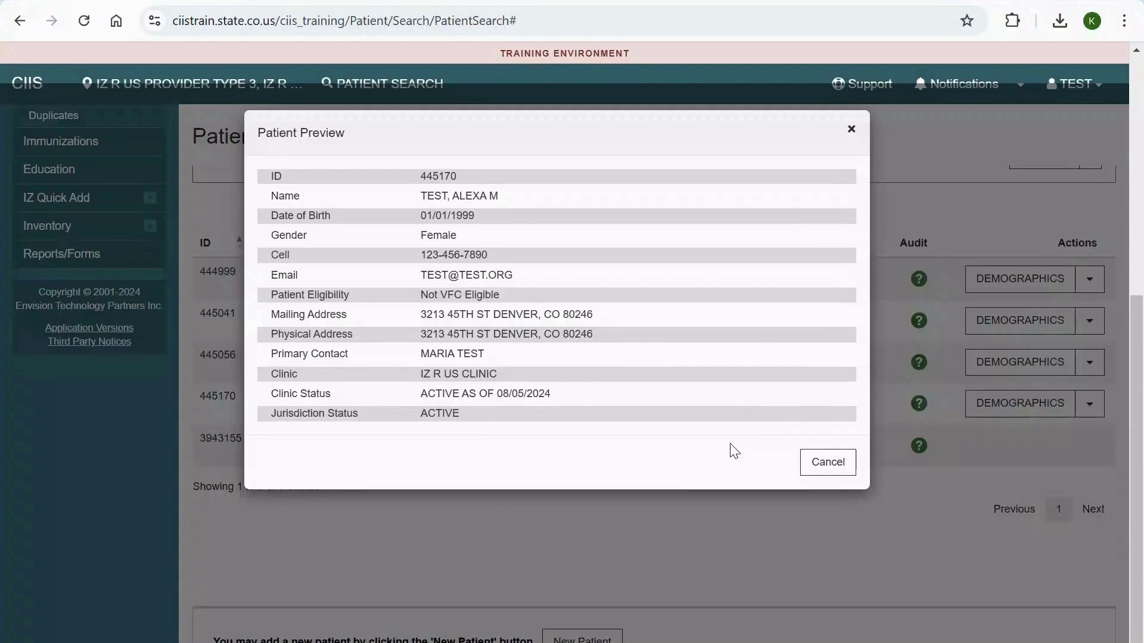
left_click(828, 466)
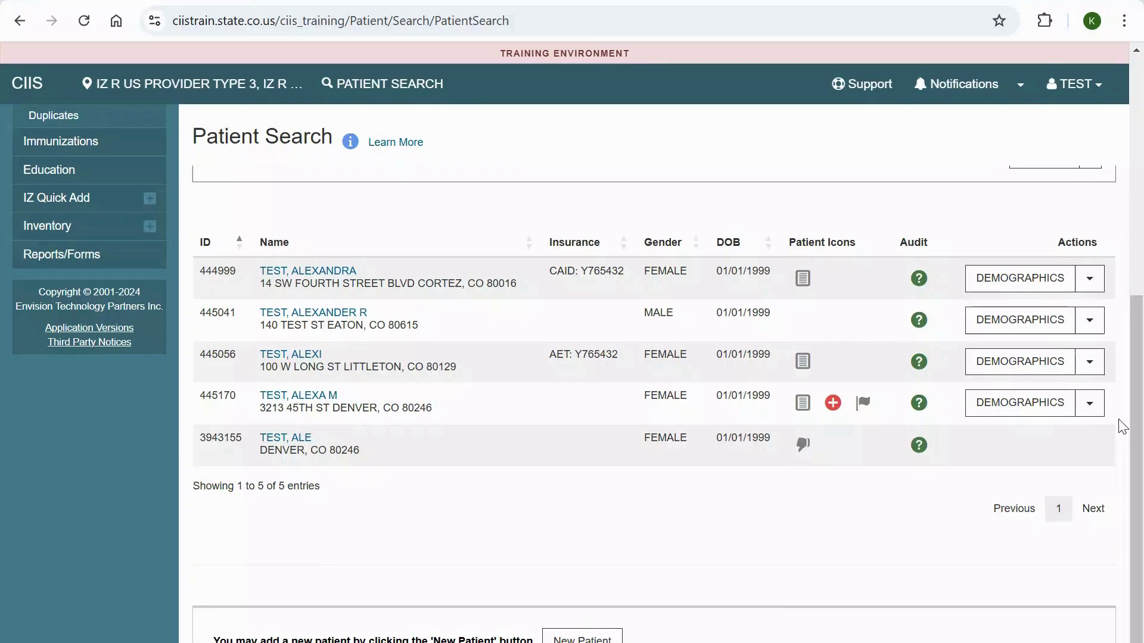
left_click(1090, 407)
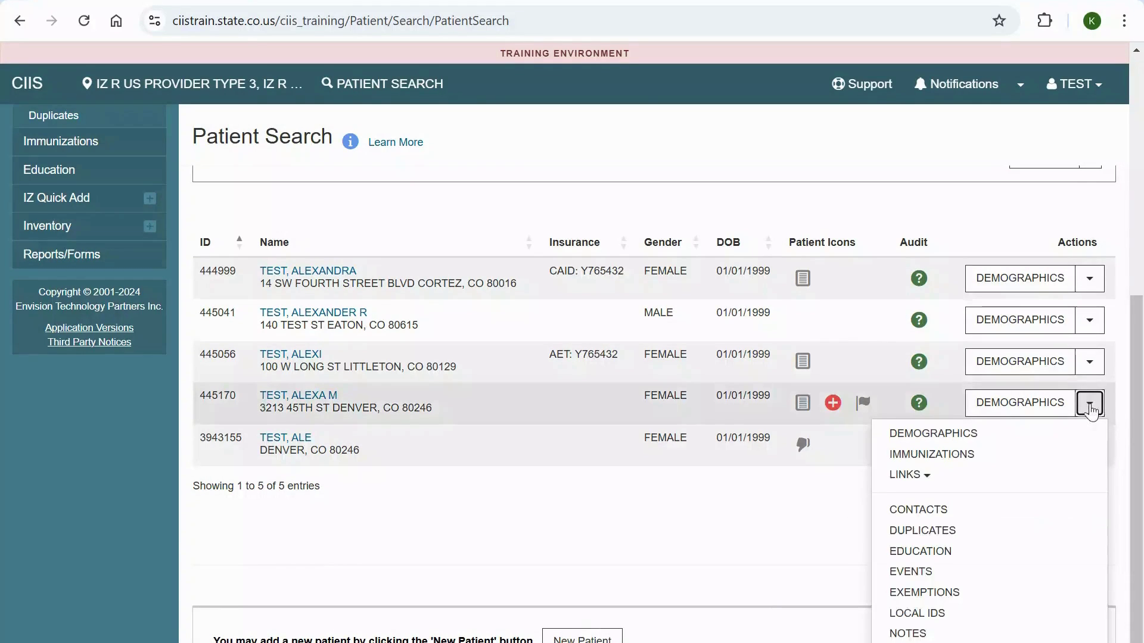
Step: Open the patient's immunization record and choose Add History from the Select Action list
left_click(1037, 456)
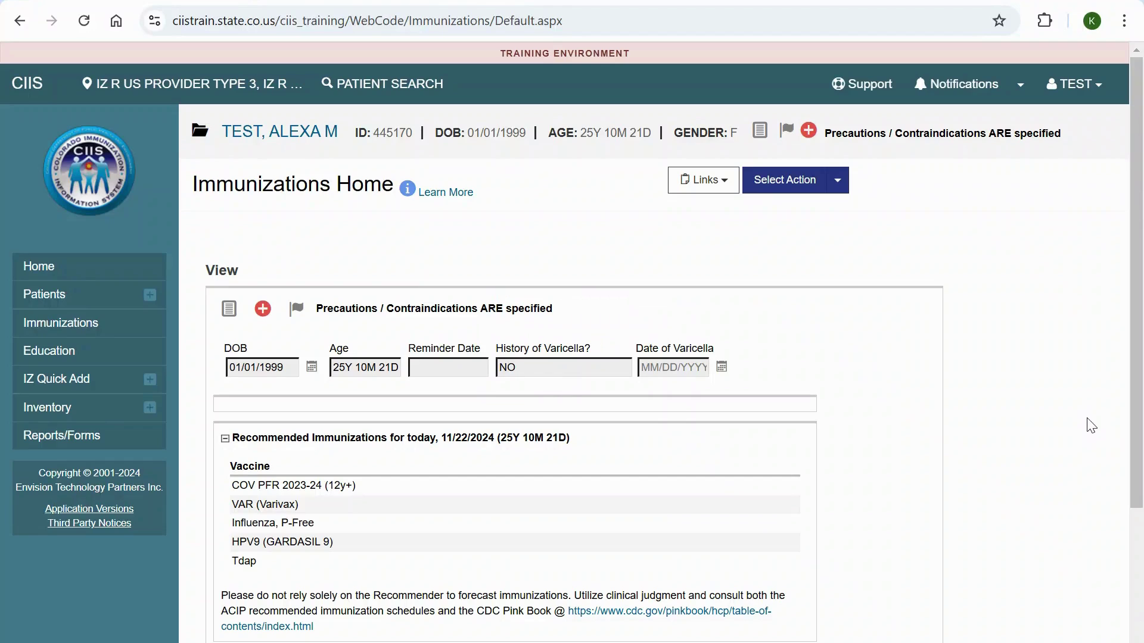
left_click(839, 181)
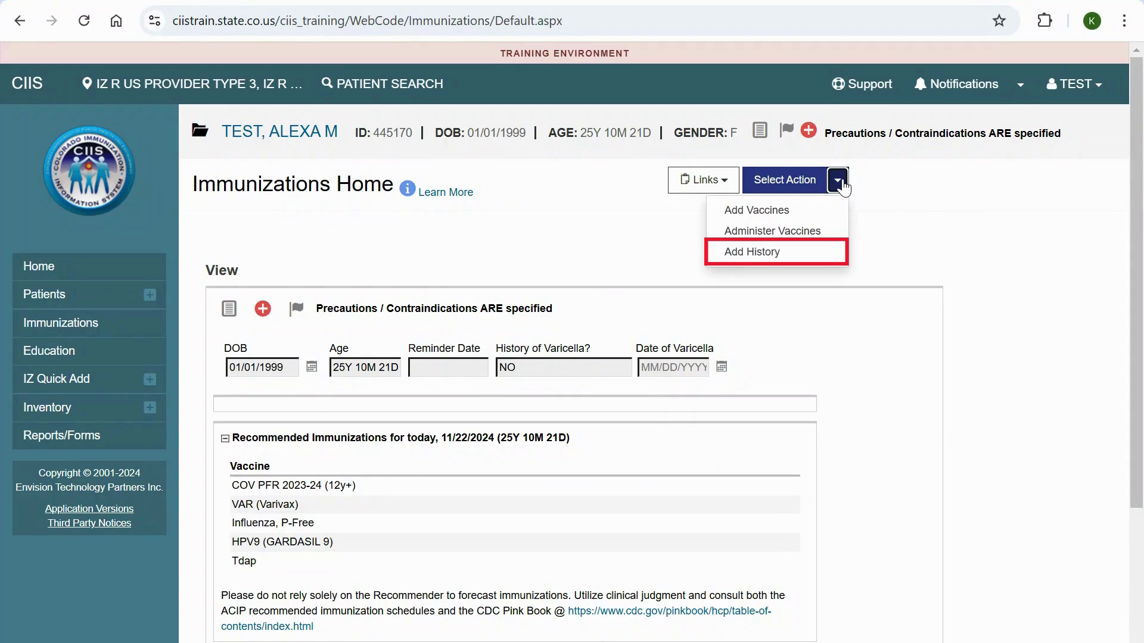
left_click(813, 259)
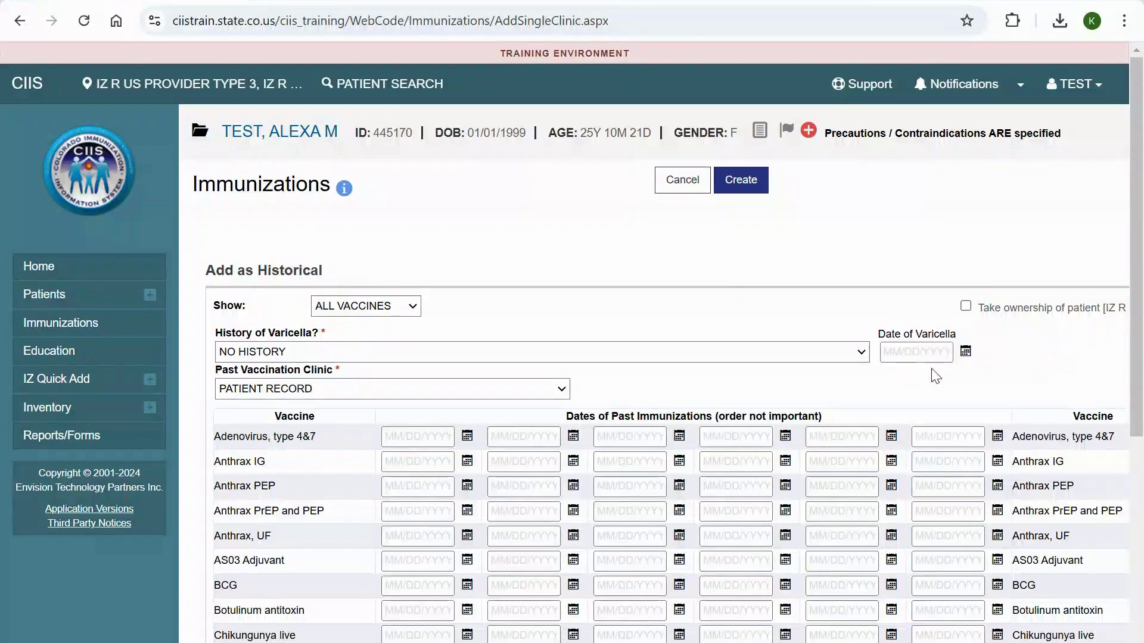
left_click(862, 352)
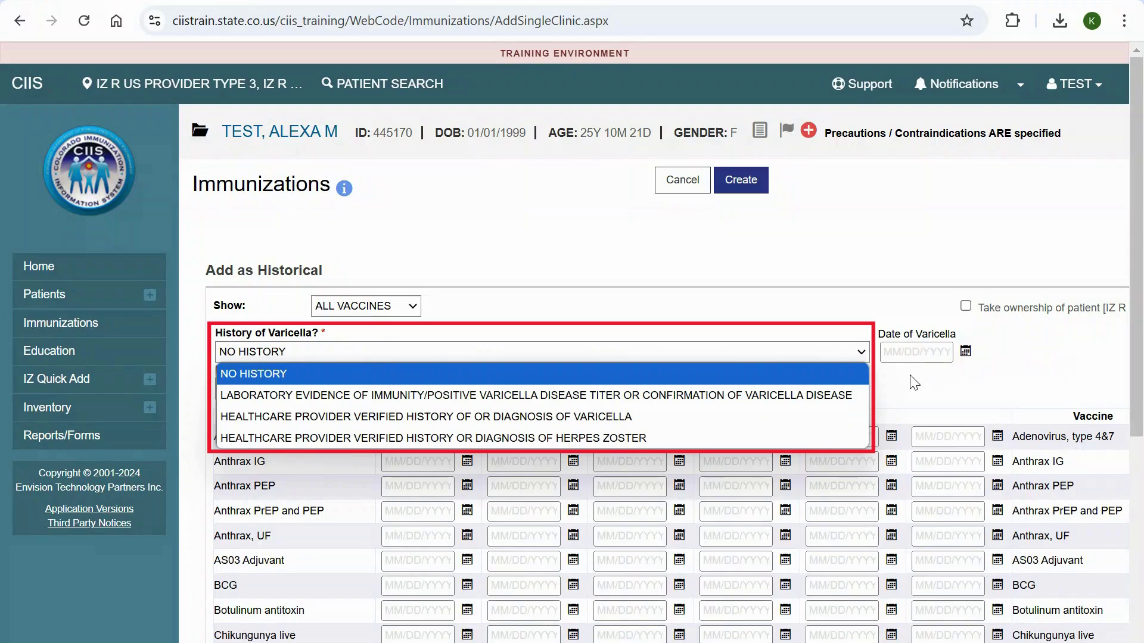
left_click(863, 353)
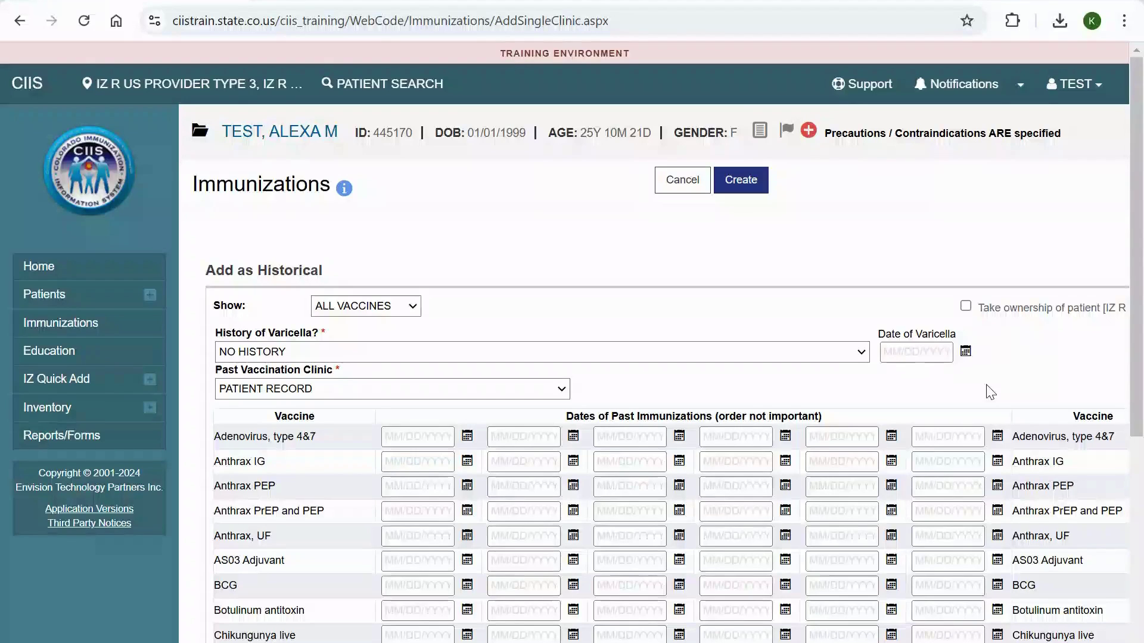
left_click(563, 390)
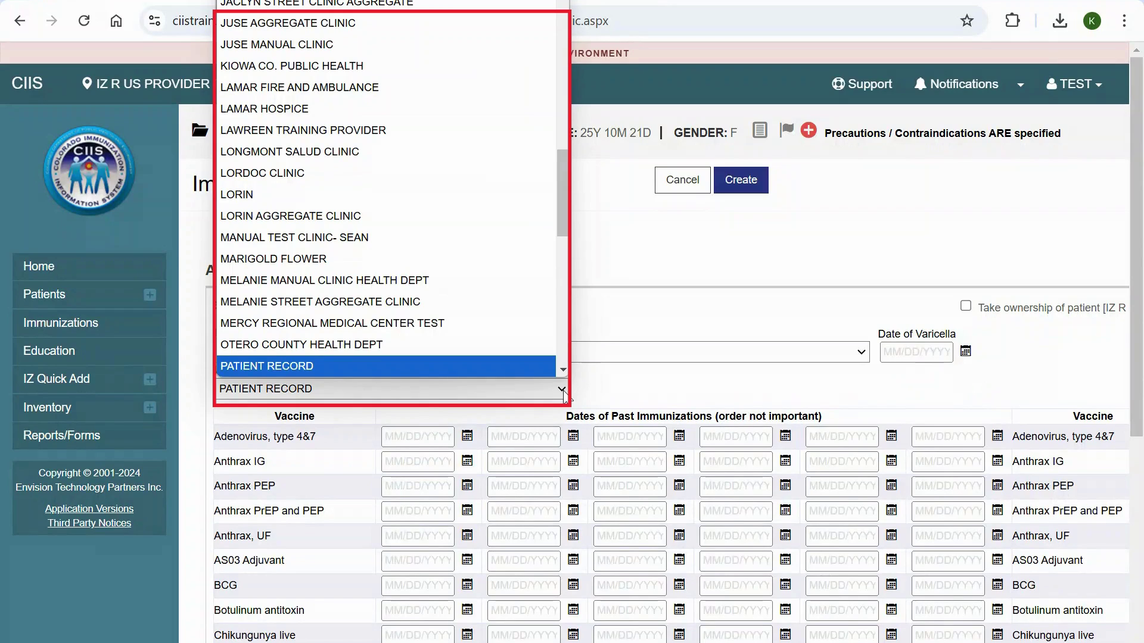
left_click(565, 396)
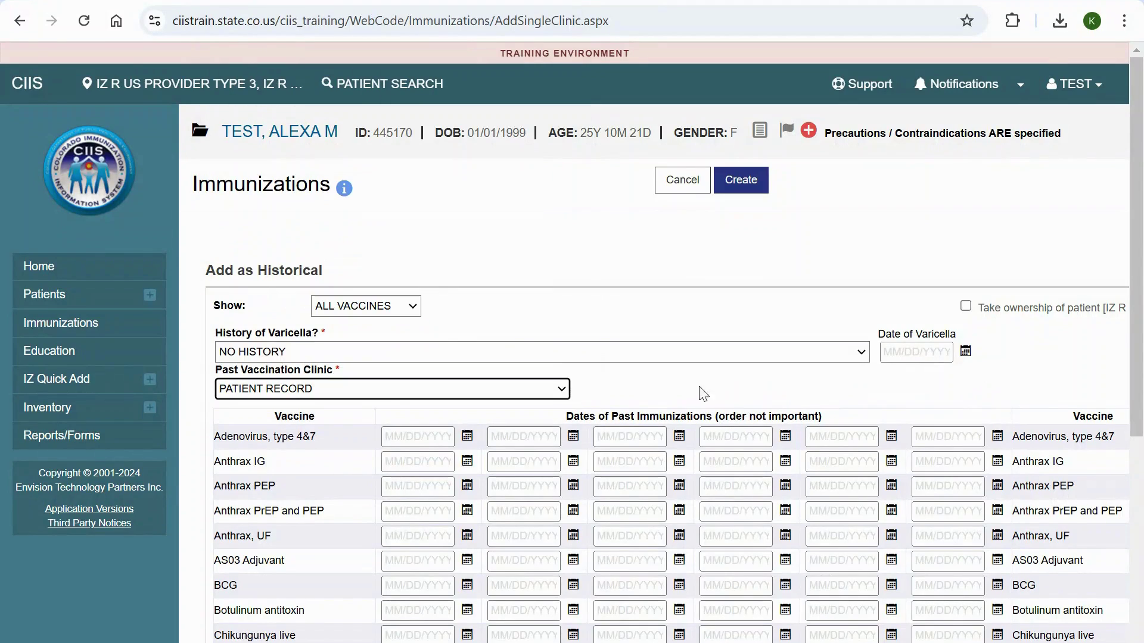
Step: Enter 10/12/2023 as the COV MOD 2023-24 (12y+) dose date and create the historical record
scroll(881, 388, "down", 6)
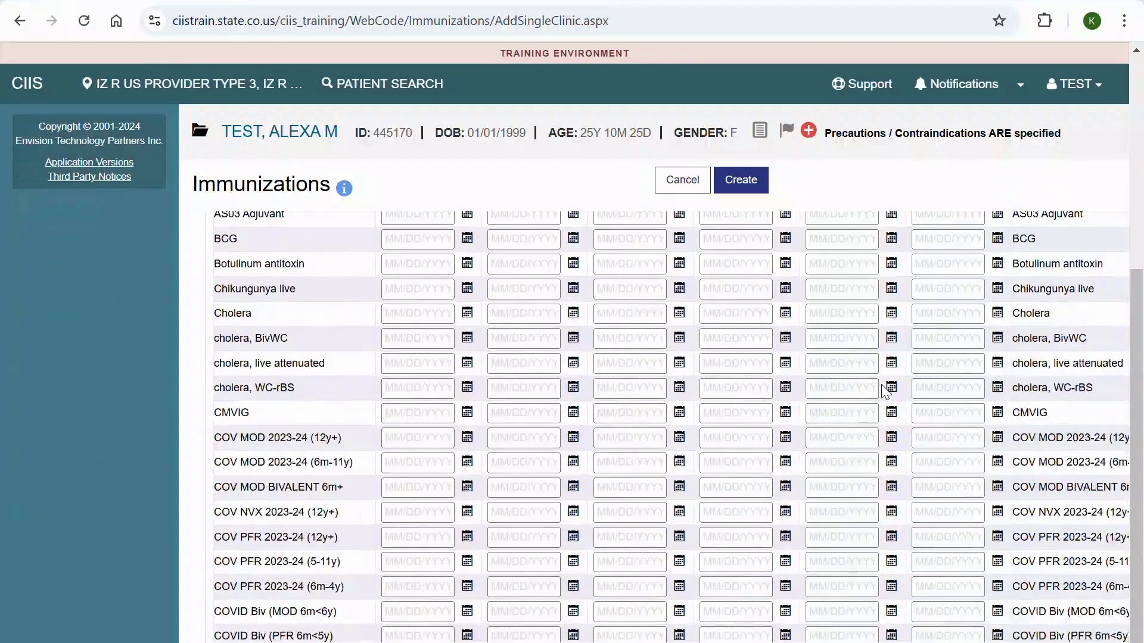
left_click(384, 437)
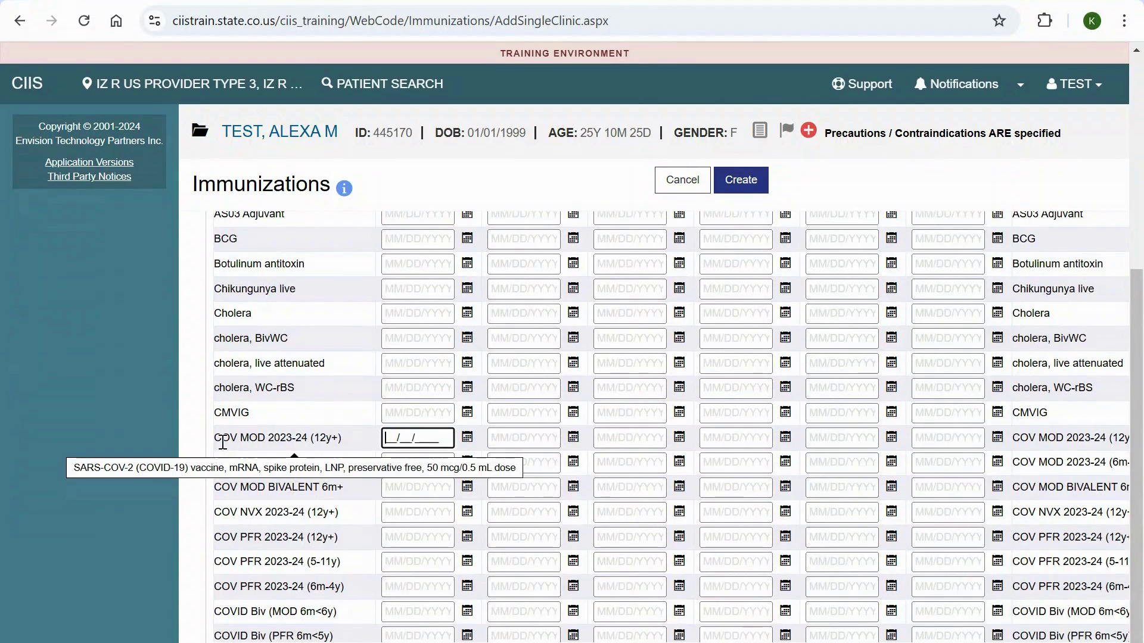
type("10/12/202")
type("3")
key("Tab")
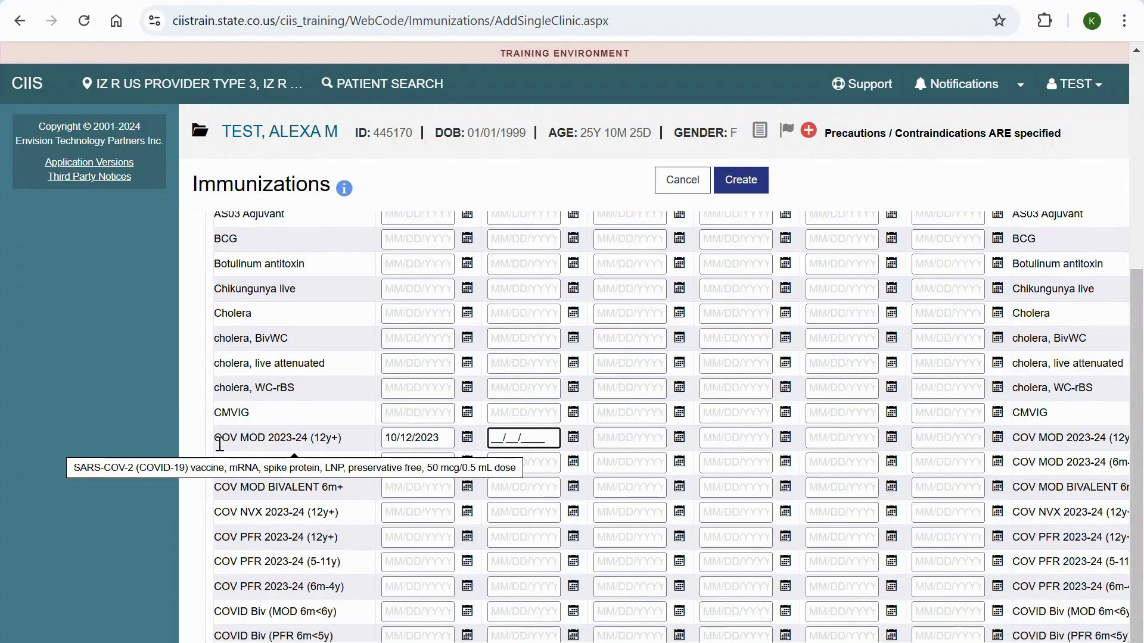
left_click(202, 439)
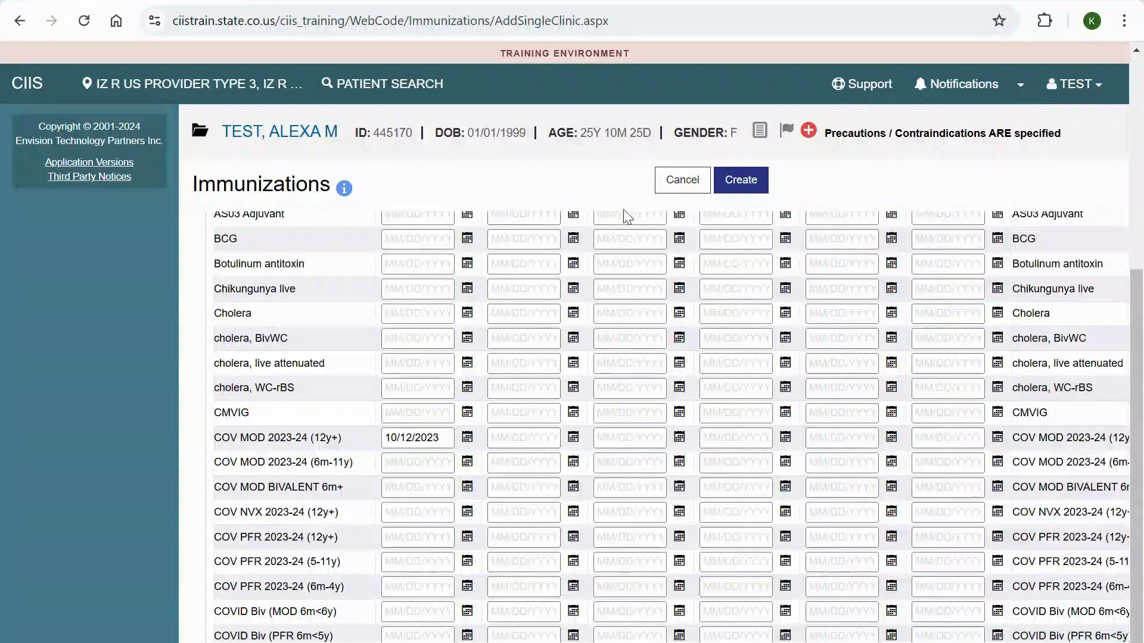
left_click(748, 184)
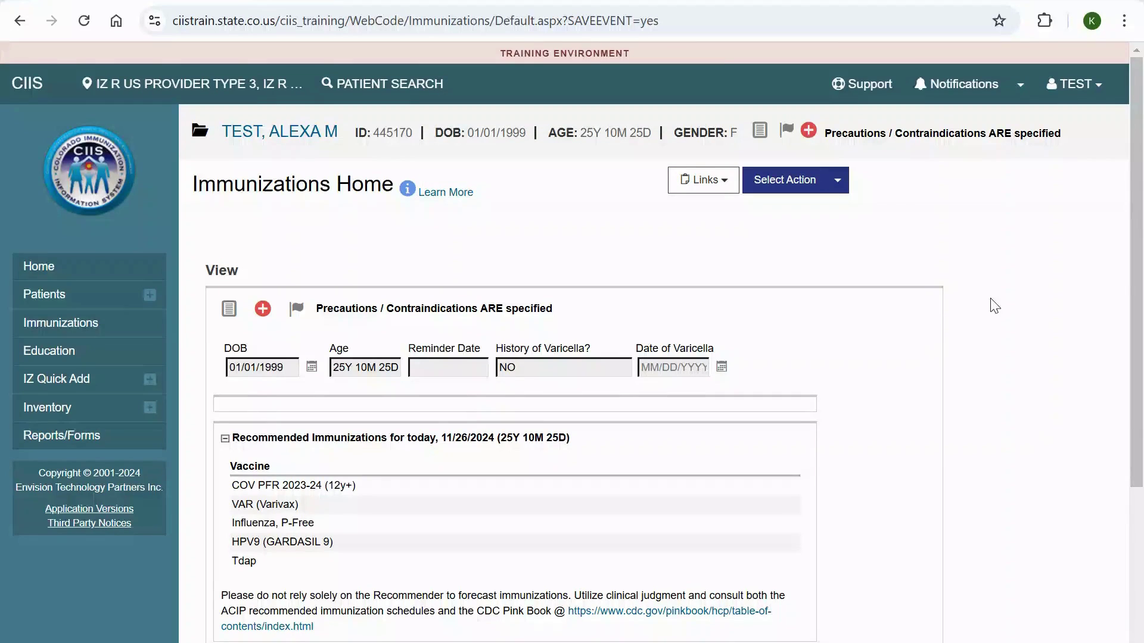
scroll(993, 306, "down", 4)
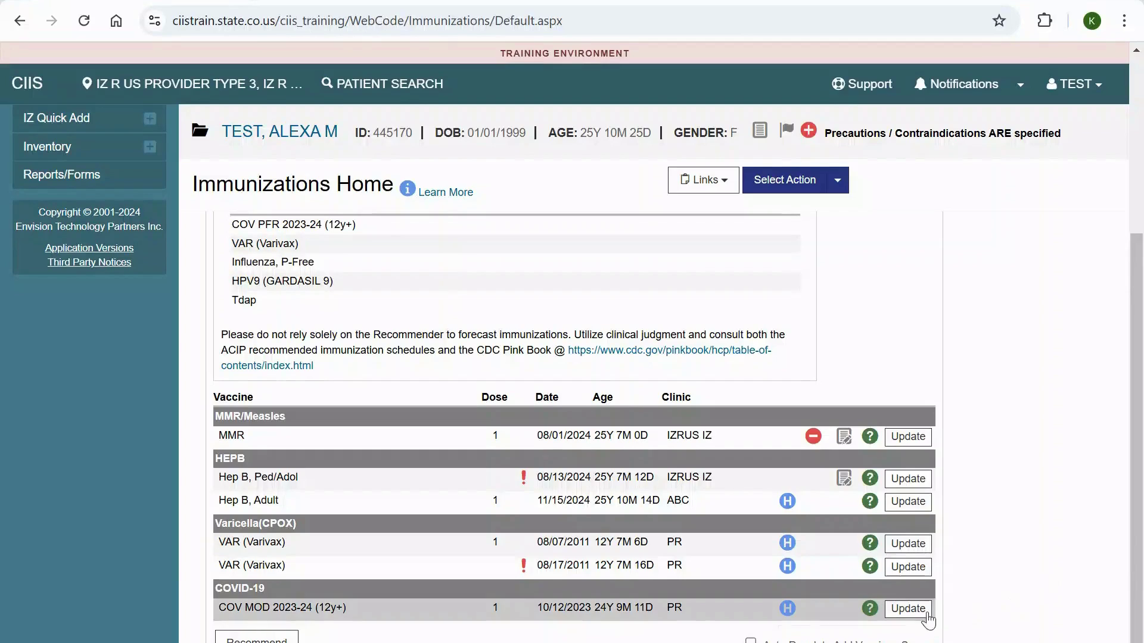
left_click(908, 609)
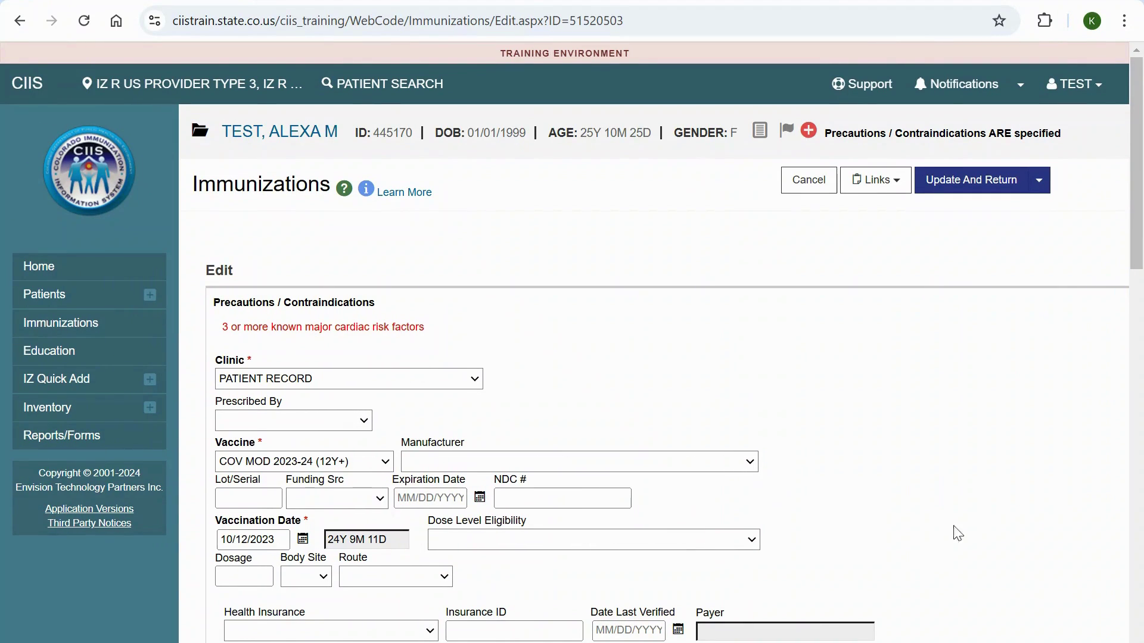
scroll(1092, 375, "down", 1)
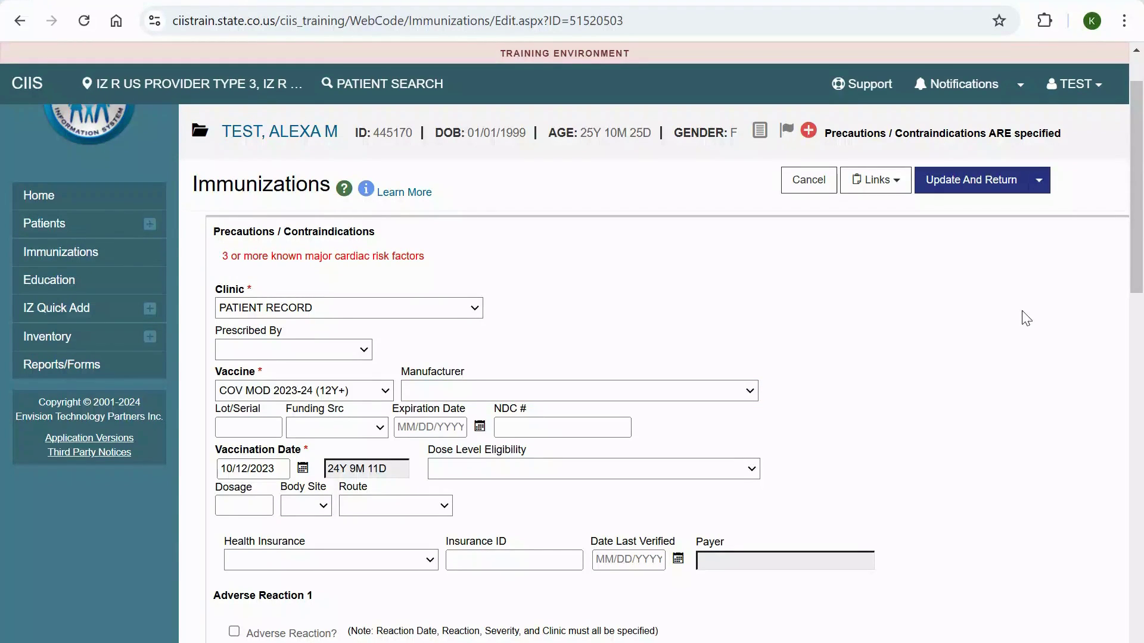
left_click(807, 180)
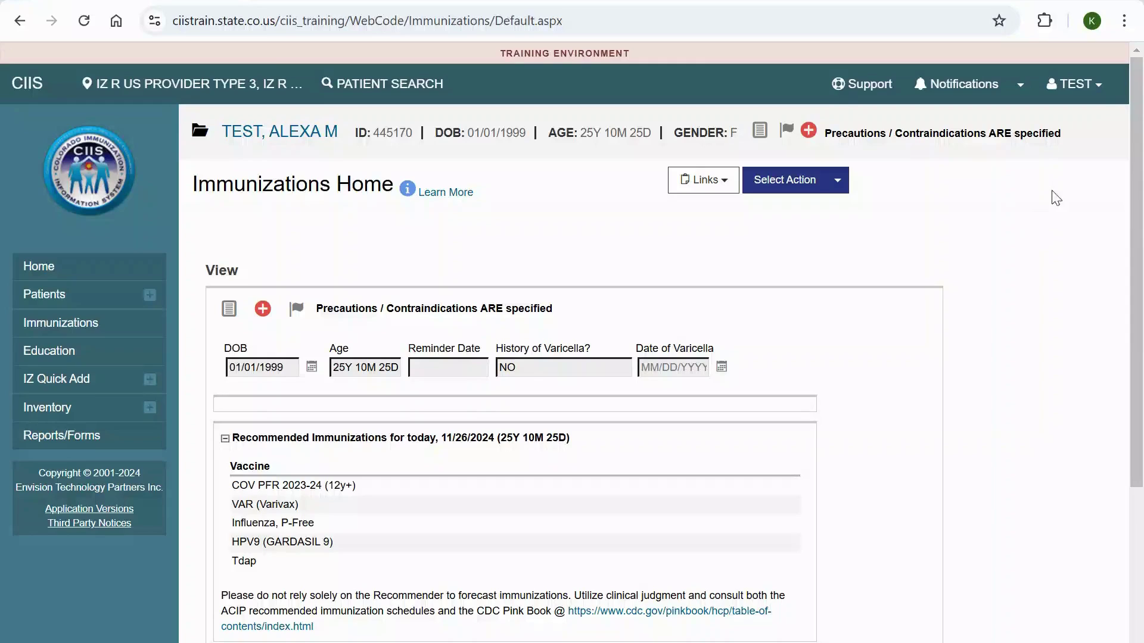
Step: In User Defaults, keep Type of boxes as DATE BOXES and update the settings
left_click(1098, 86)
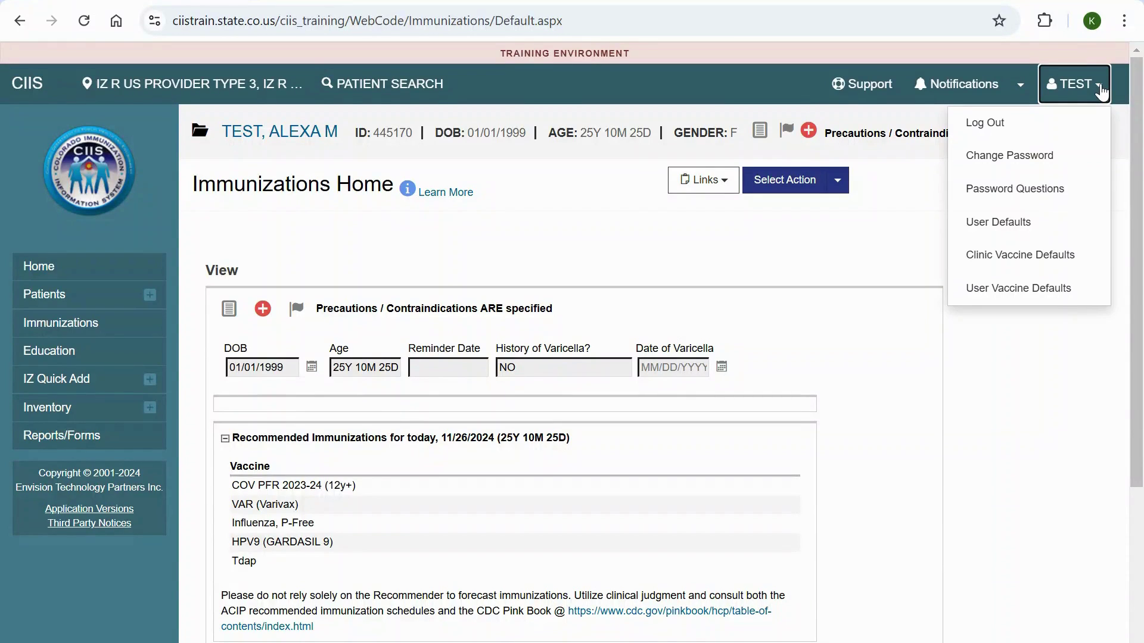
left_click(1068, 231)
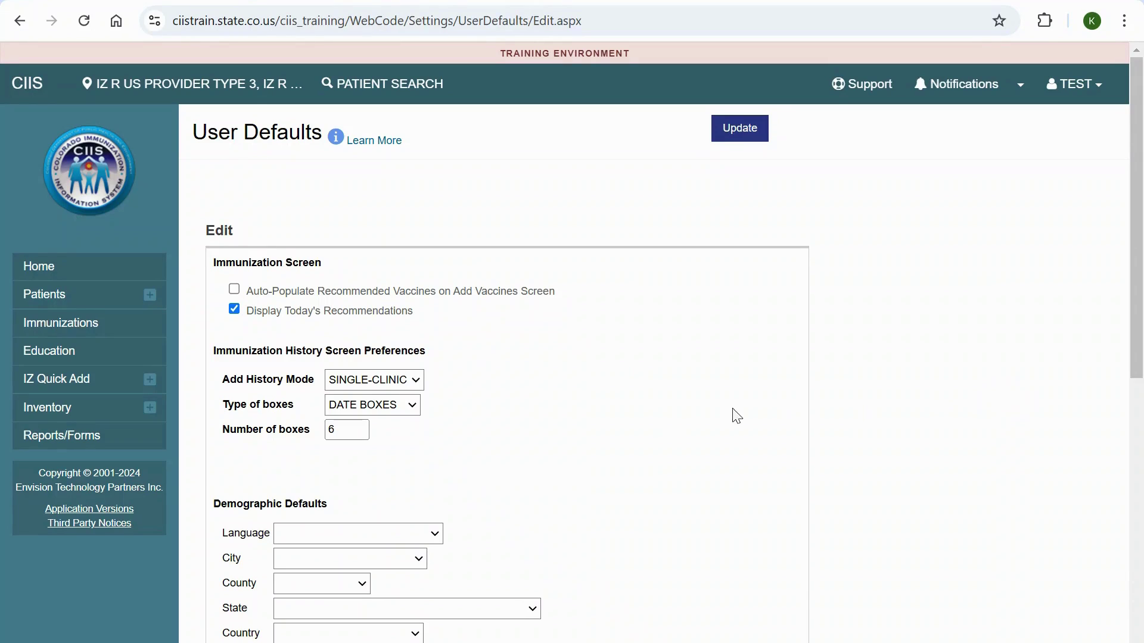
left_click(414, 406)
left_click(413, 405)
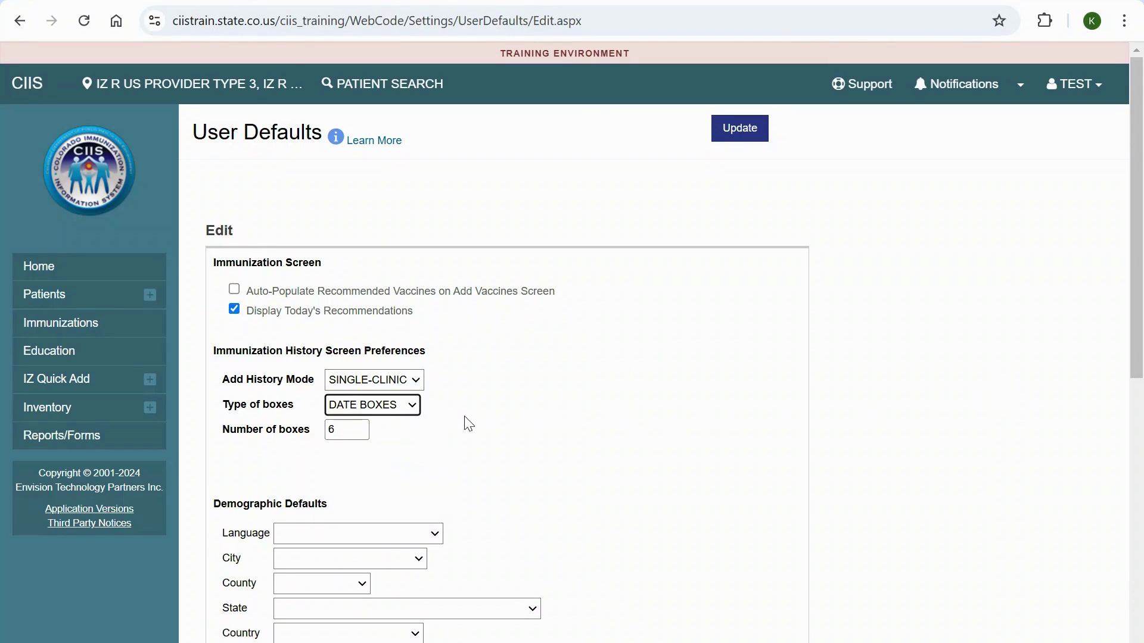
left_click(750, 133)
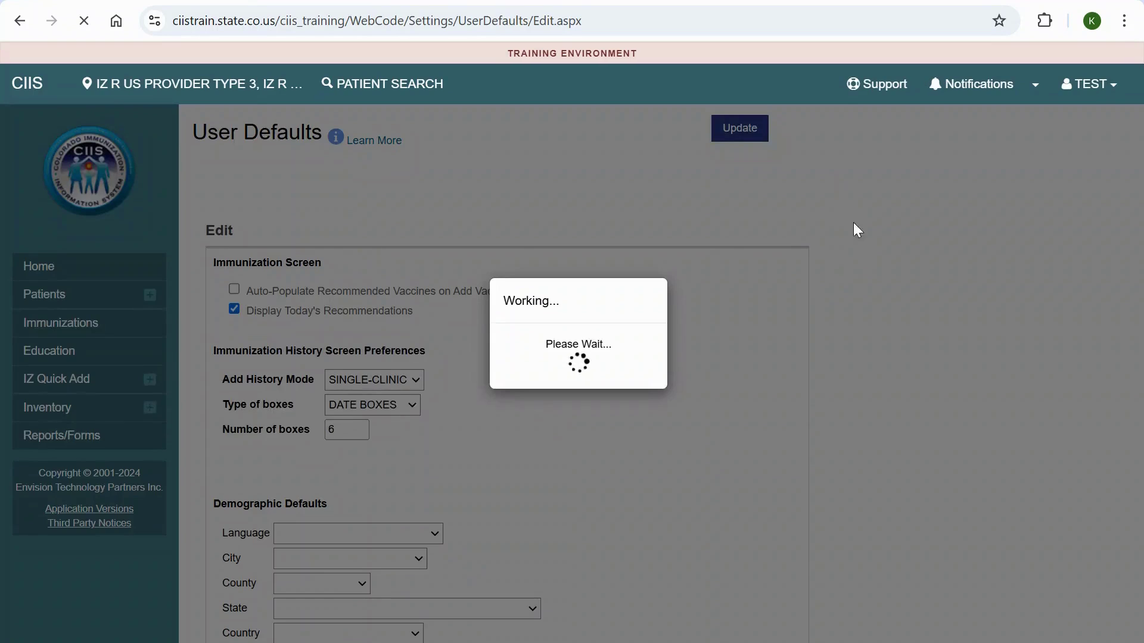